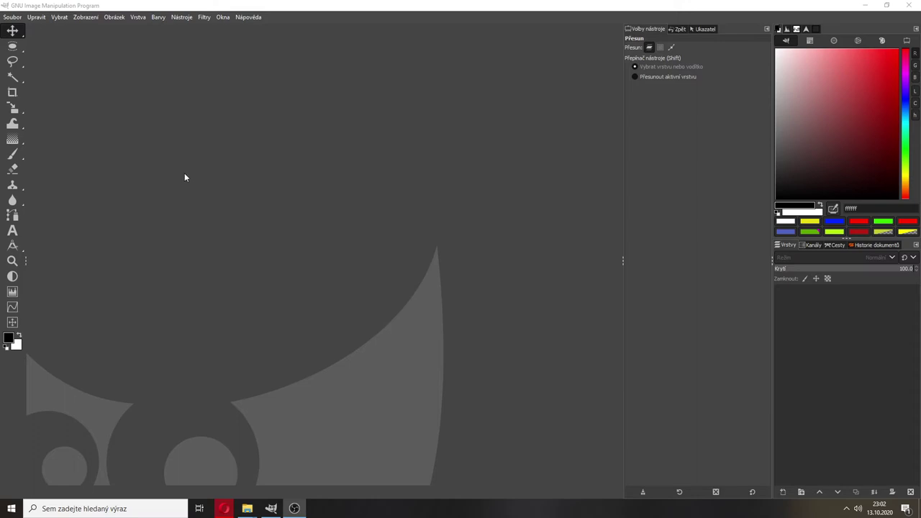
Try out the Fuzzy Select, Crop, Free Select and Ellipse Select tools
left_click(13, 81)
left_click(12, 91)
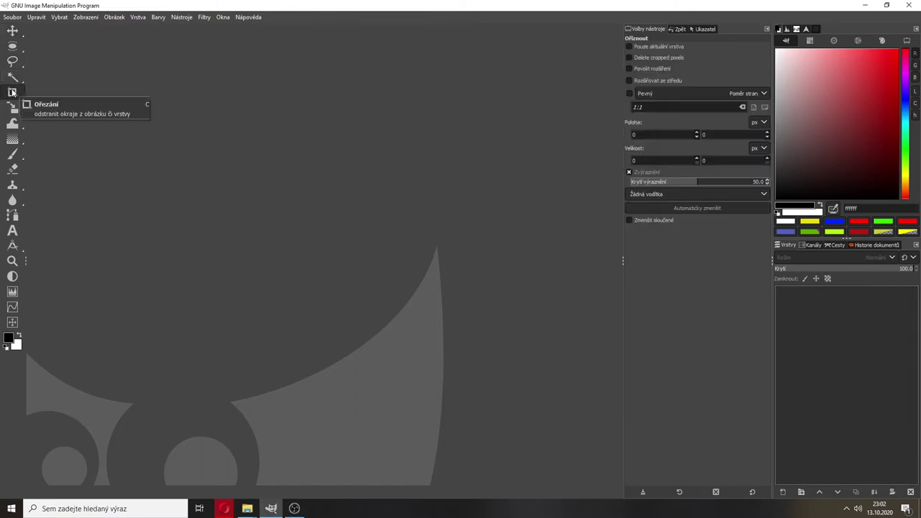
left_click(12, 78)
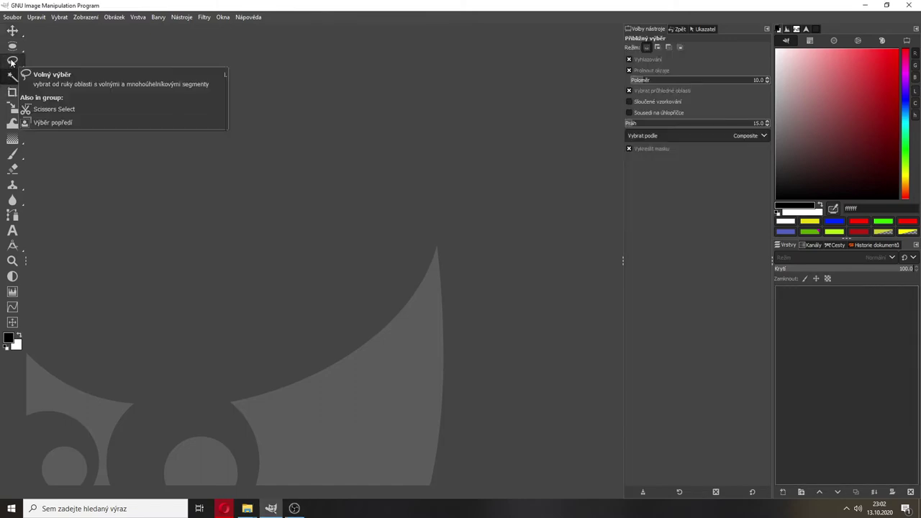
left_click(12, 62)
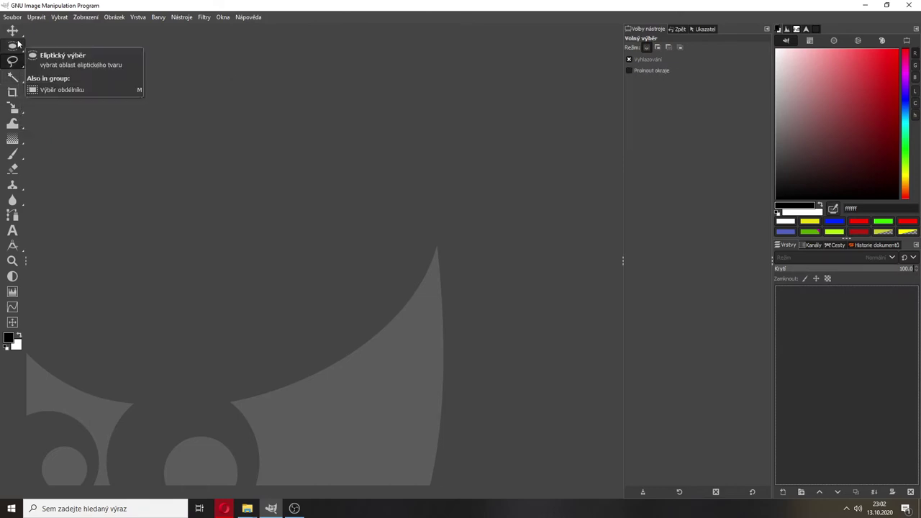
left_click(13, 45)
Switch through Scale and Warp Transform to Blur/Sharpen, then show the Zpět undo history
left_click(12, 91)
left_click(12, 108)
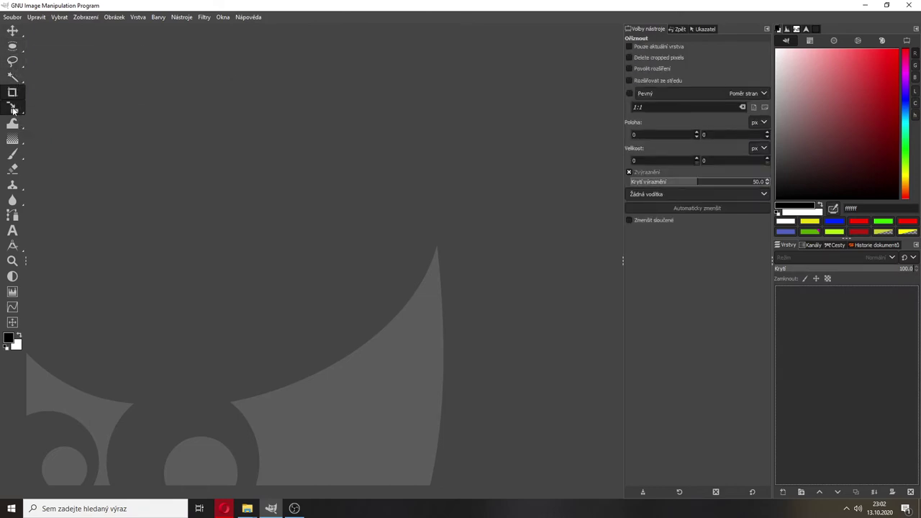
left_click(13, 122)
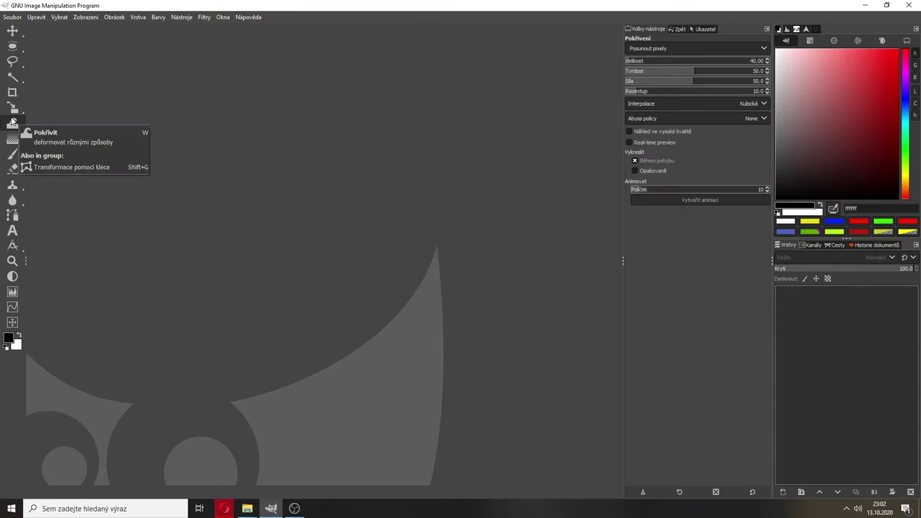
left_click(13, 77)
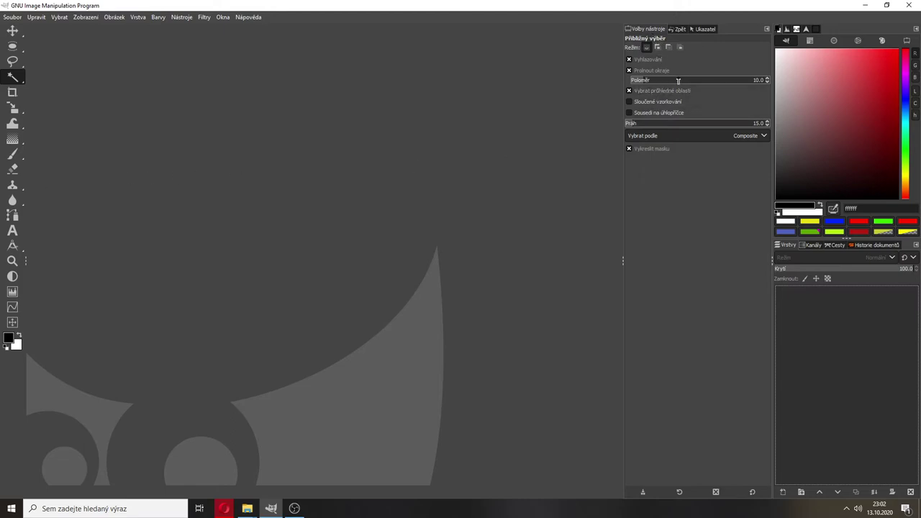
left_click(12, 204)
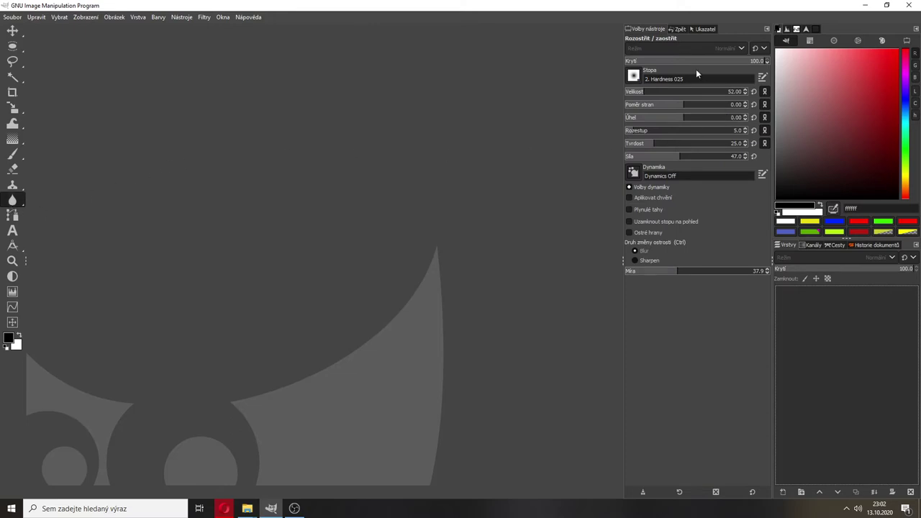
left_click(678, 29)
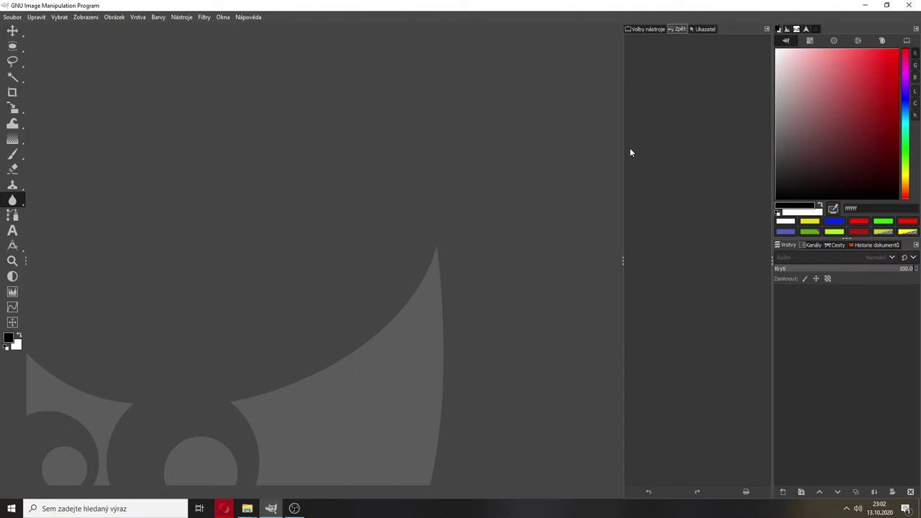
left_click(806, 244)
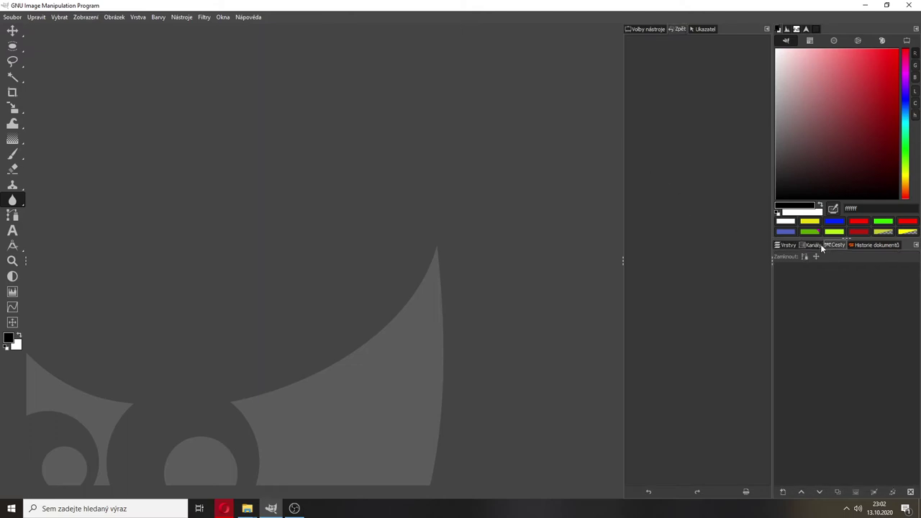
left_click(789, 246)
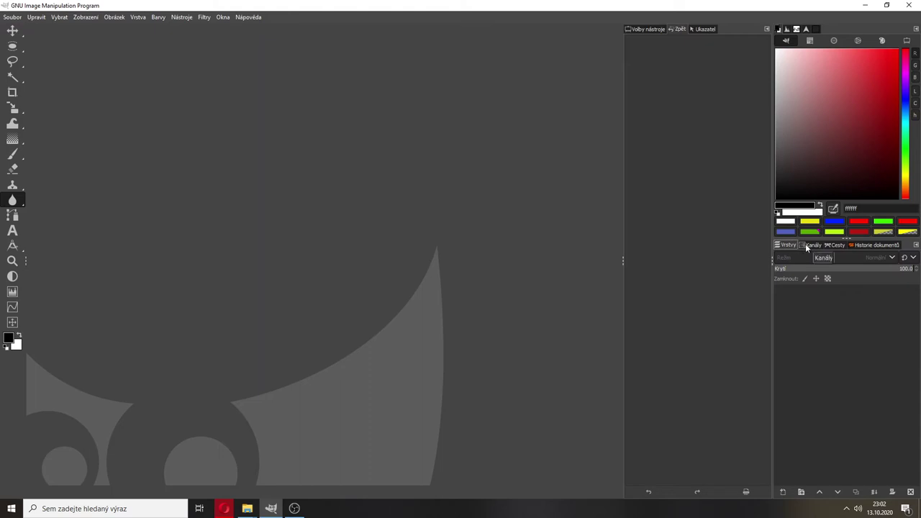
left_click(805, 243)
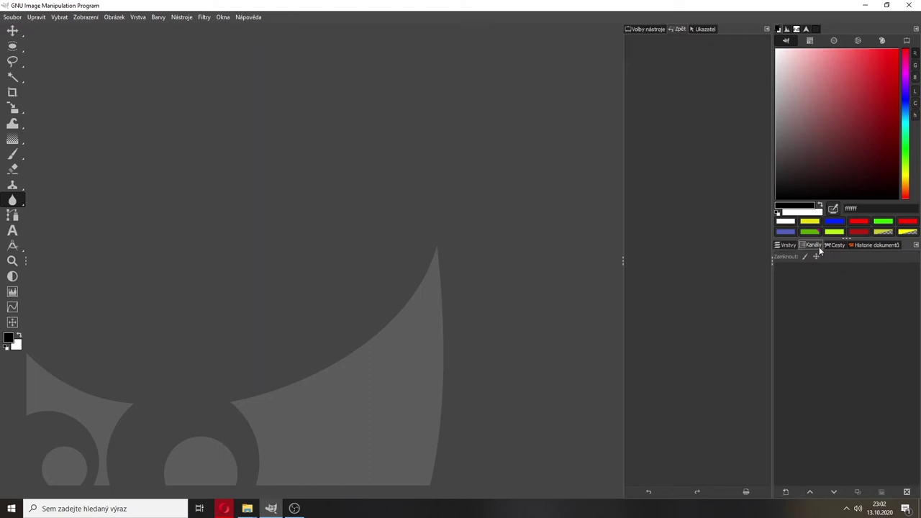
left_click(830, 246)
left_click(791, 244)
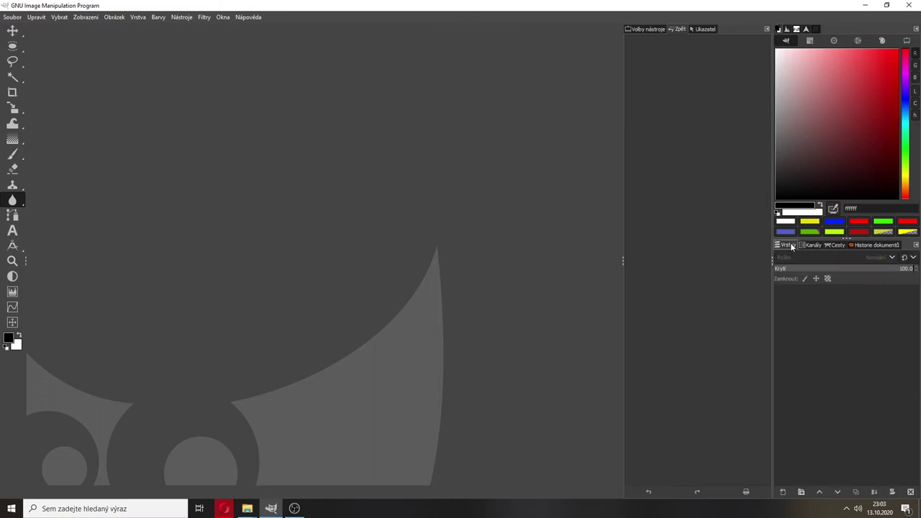
left_click(788, 29)
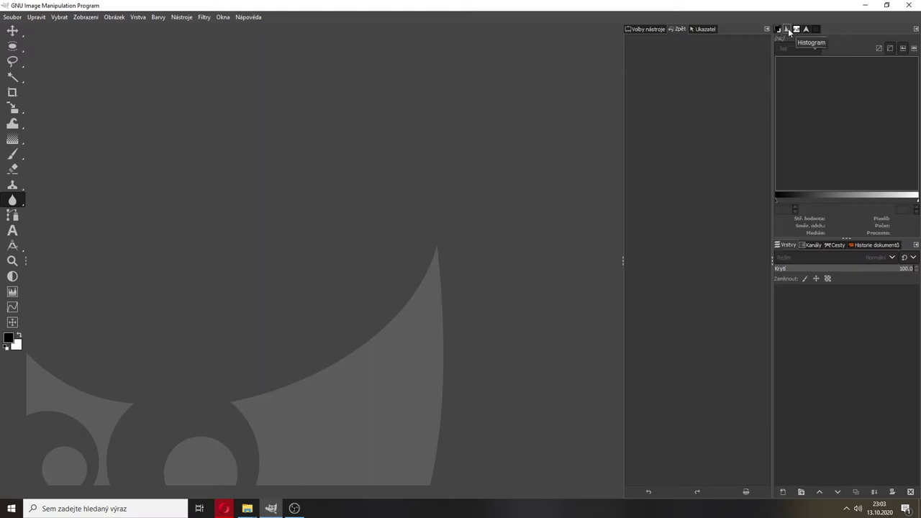
left_click(778, 29)
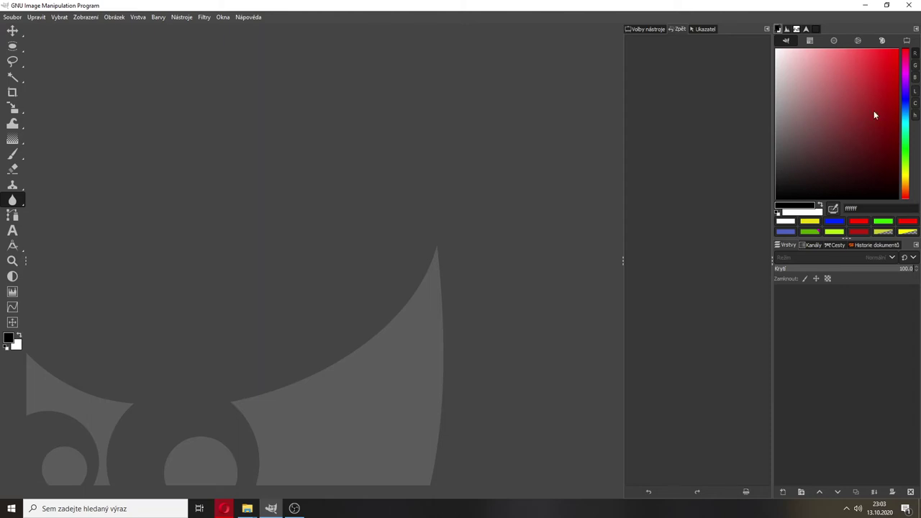
left_click(858, 40)
left_click(883, 40)
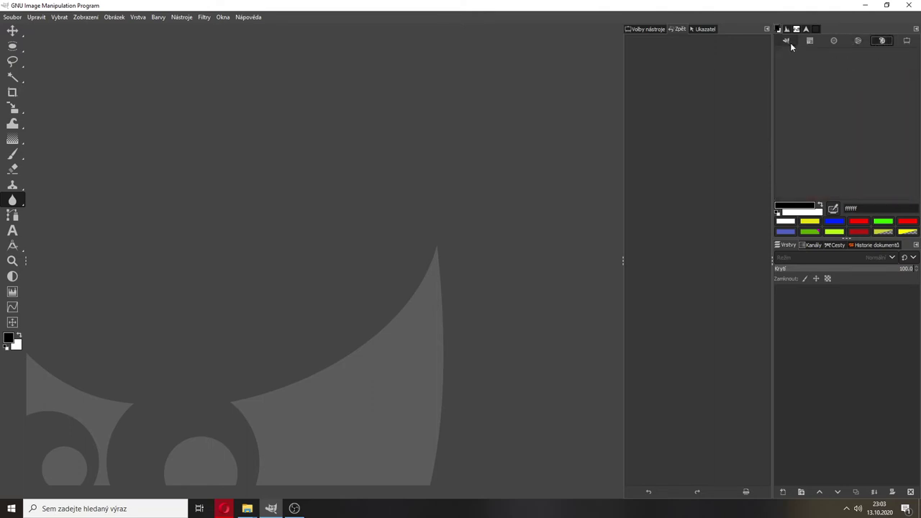
left_click(789, 42)
left_click(807, 29)
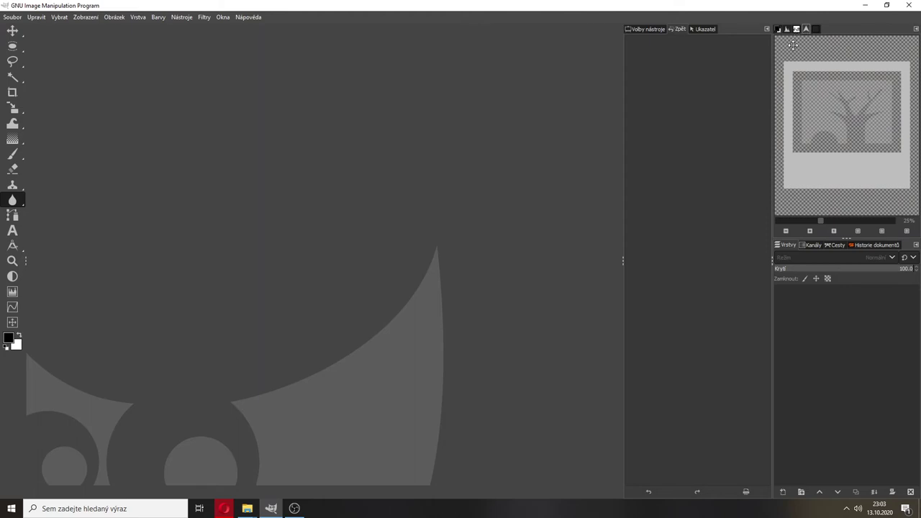
left_click(779, 29)
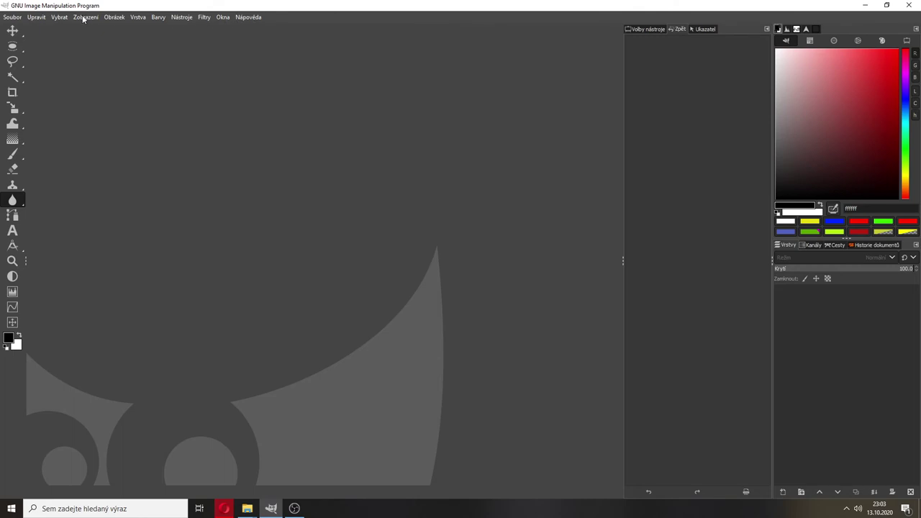
Browse the Soubor (File) menu, closing and reopening it
left_click(13, 16)
left_click(19, 18)
left_click(19, 18)
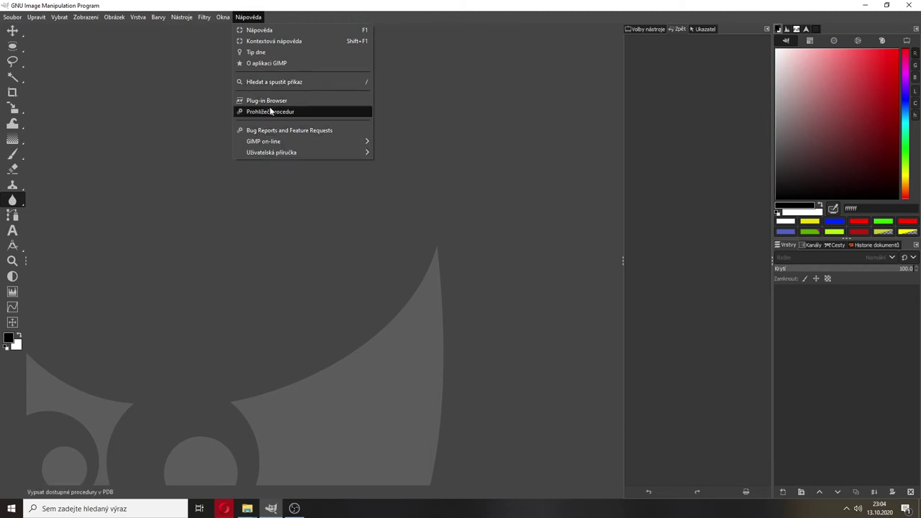
left_click(261, 31)
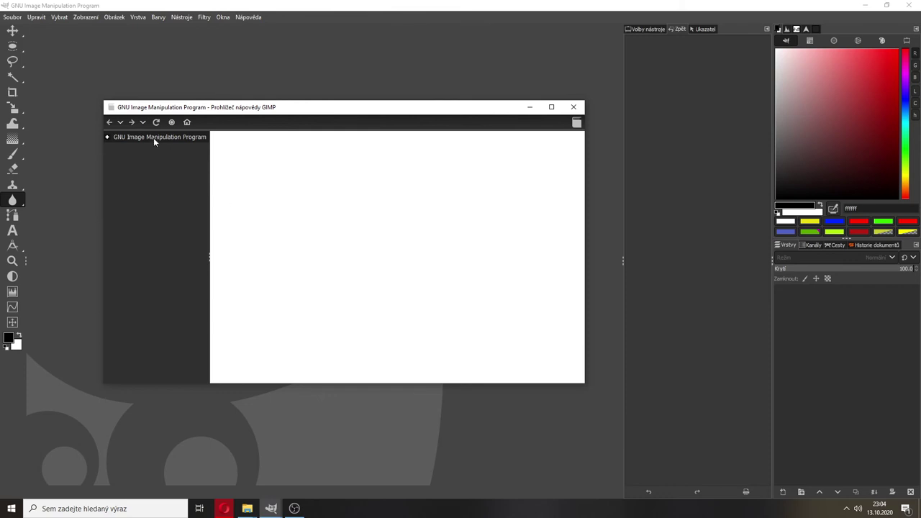
left_click(106, 138)
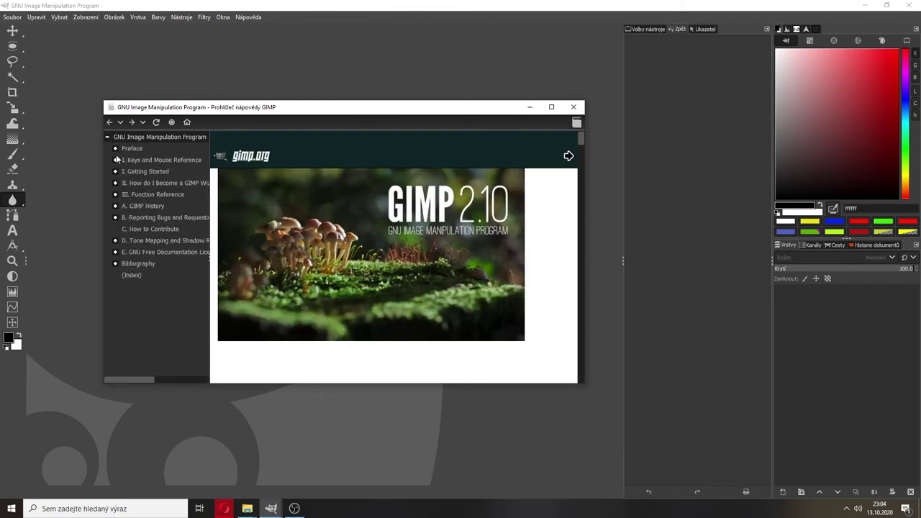
left_click(116, 160)
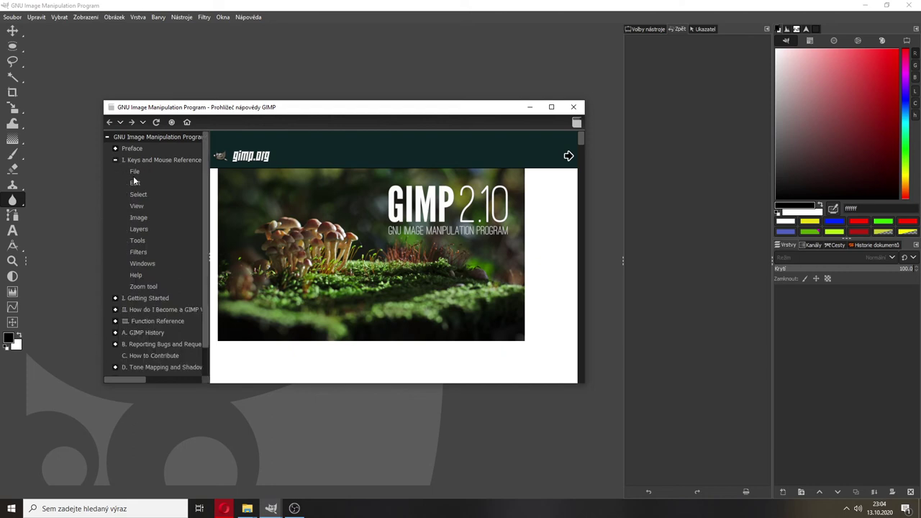
left_click(134, 182)
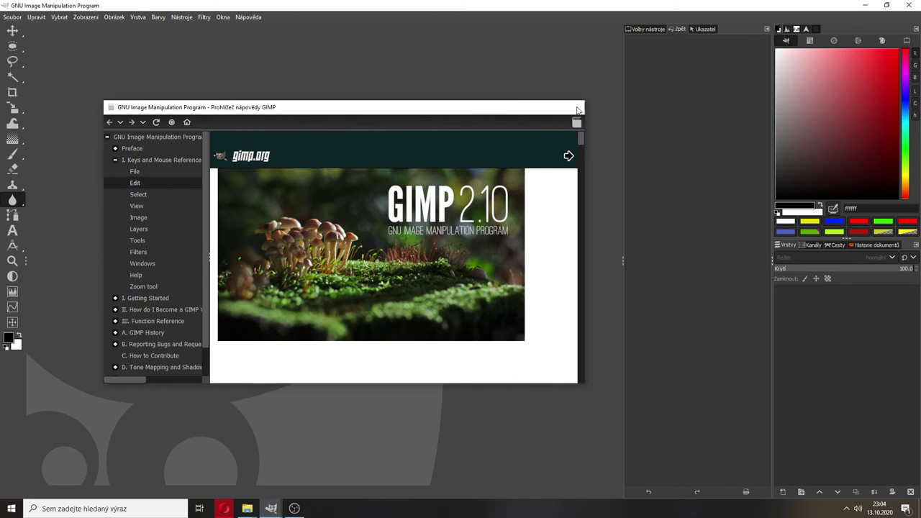
left_click(574, 107)
left_click(246, 17)
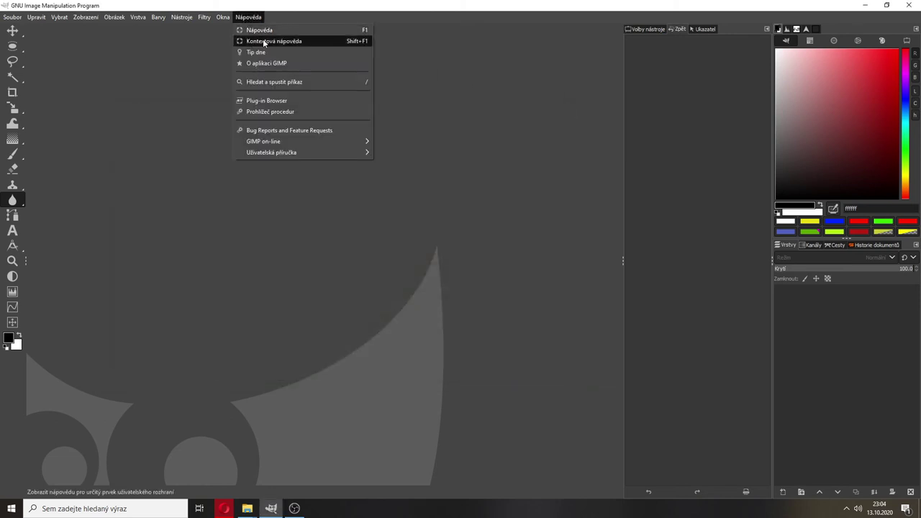
Get context help on the Warp Transform tool and reposition the help browser window
left_click(362, 41)
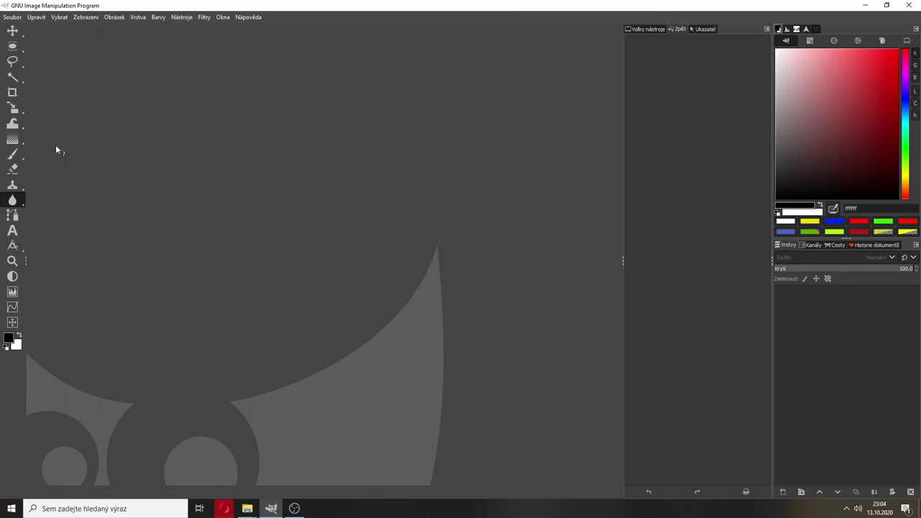
left_click(12, 127)
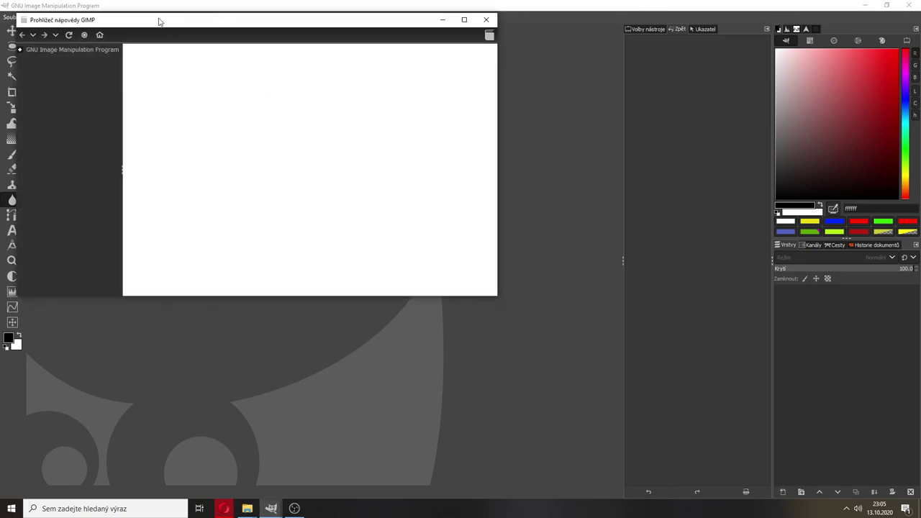
mouse_move(159, 21)
left_mouse_down()
mouse_move(182, 47)
mouse_move(266, 70)
left_mouse_up()
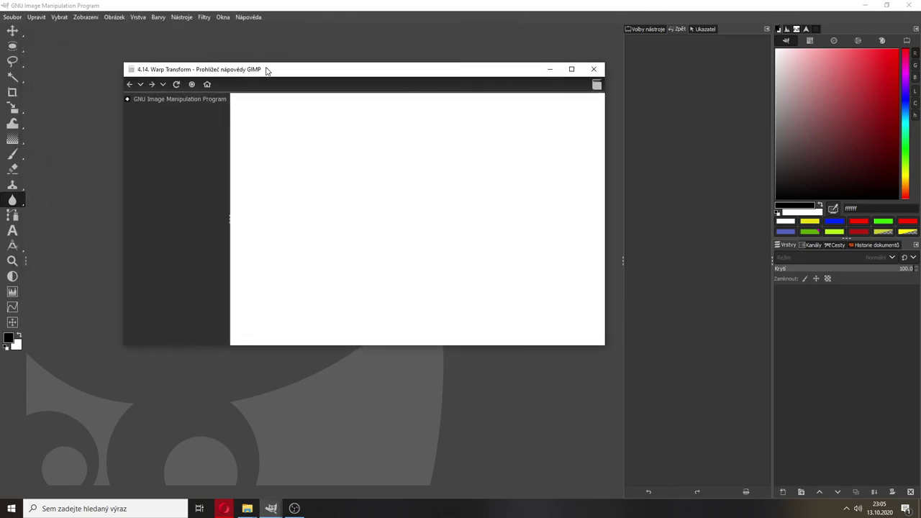
left_click(247, 18)
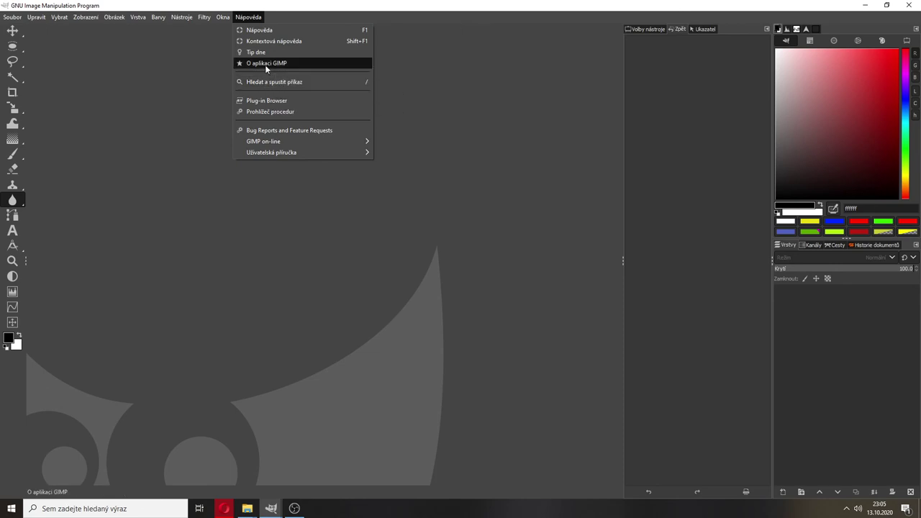
left_click(259, 54)
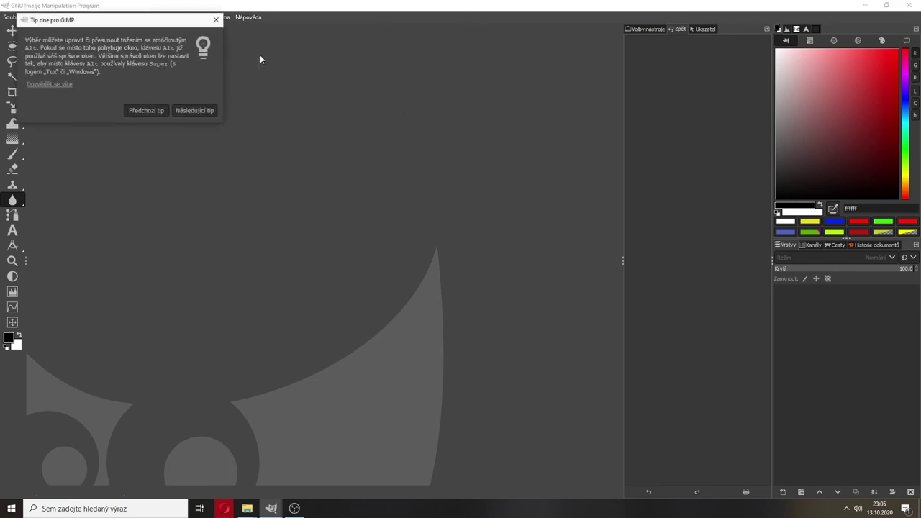
left_click(195, 111)
left_click(195, 110)
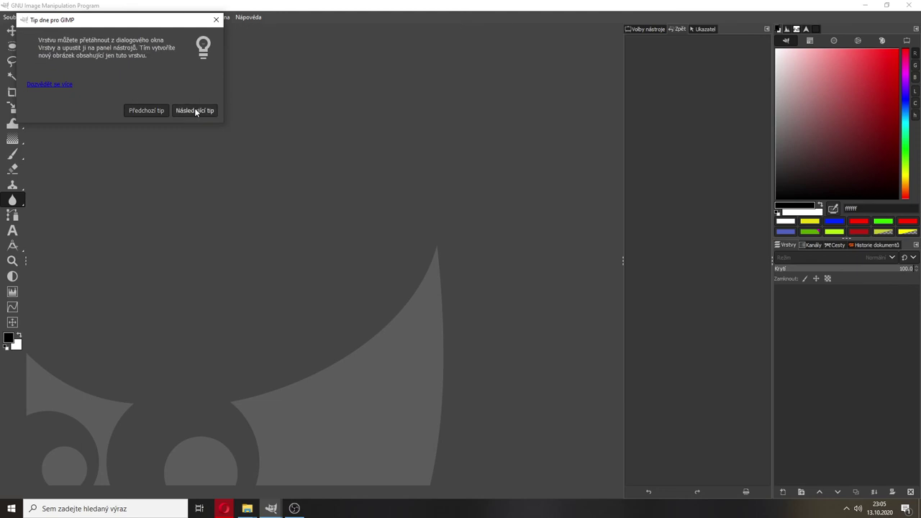
left_click(196, 111)
left_click(214, 22)
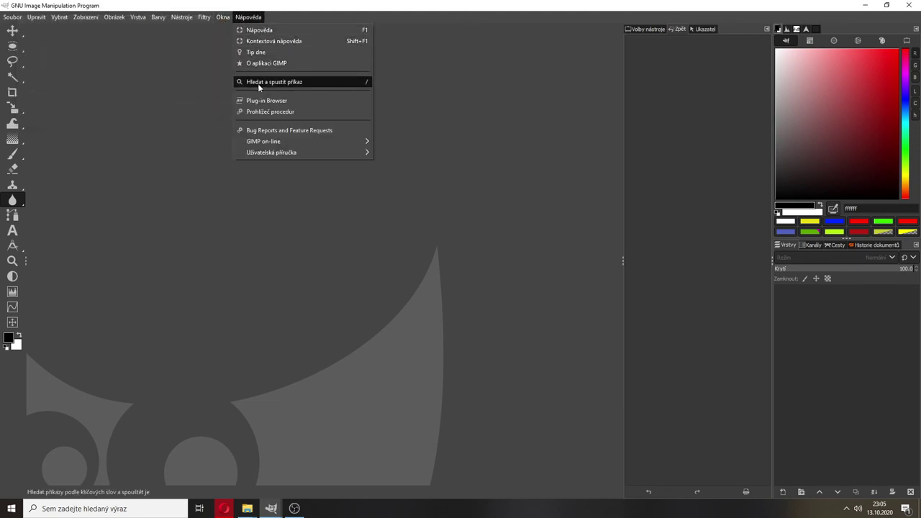
mouse_move(248, 16)
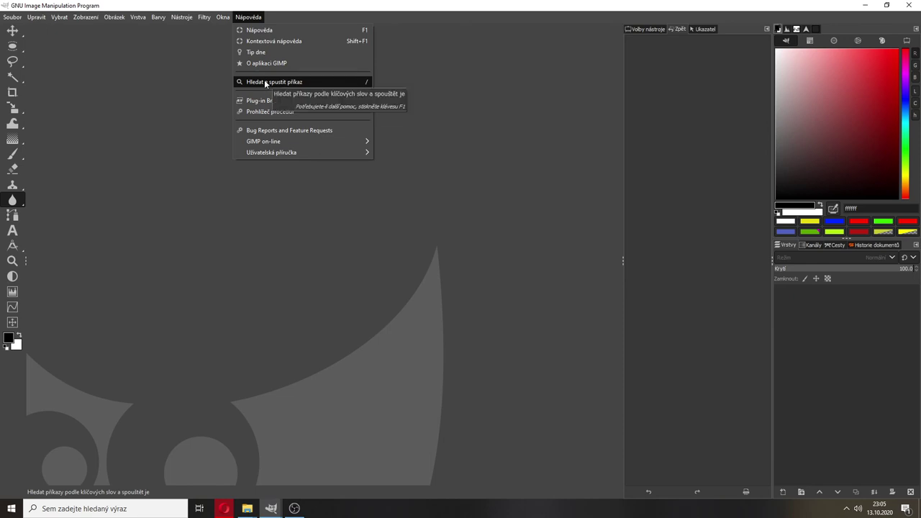
Search actions for 'palet' and open the Palety (Palettes) dialog from the results
left_click(266, 84)
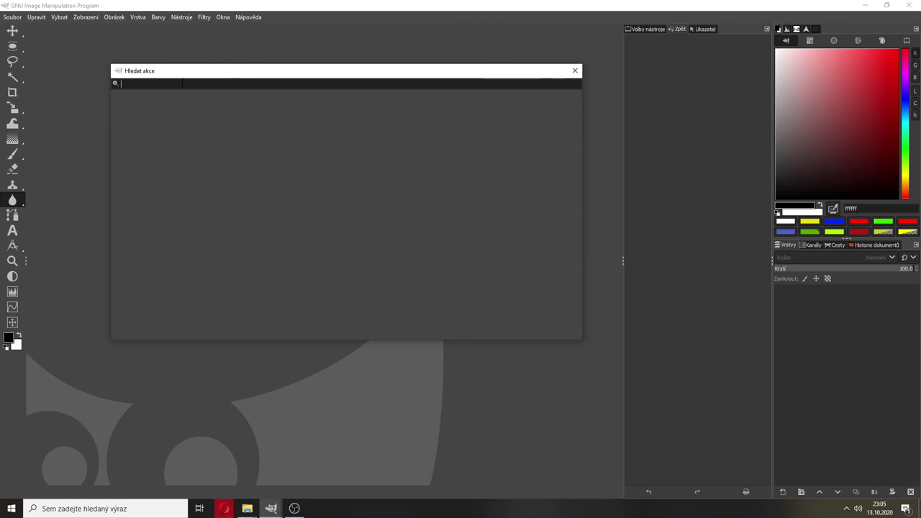
type("palet")
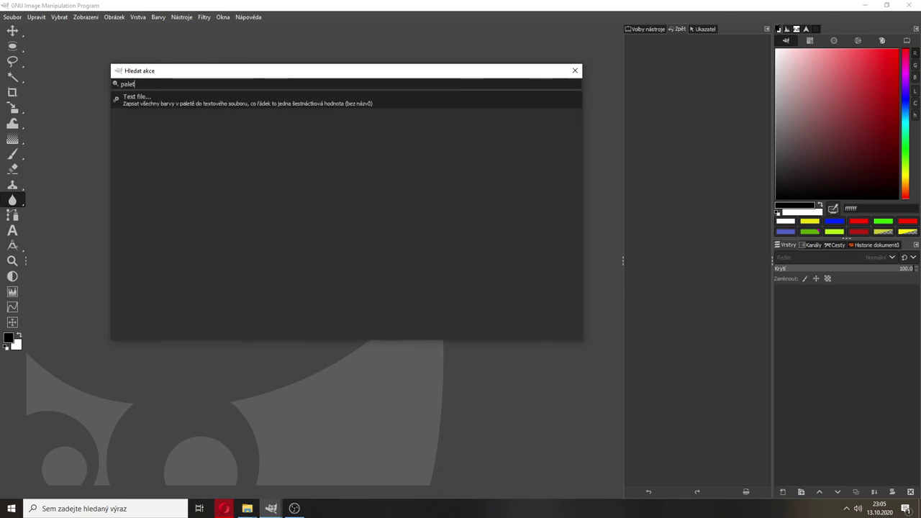
key("Down")
key("Up")
key("Return")
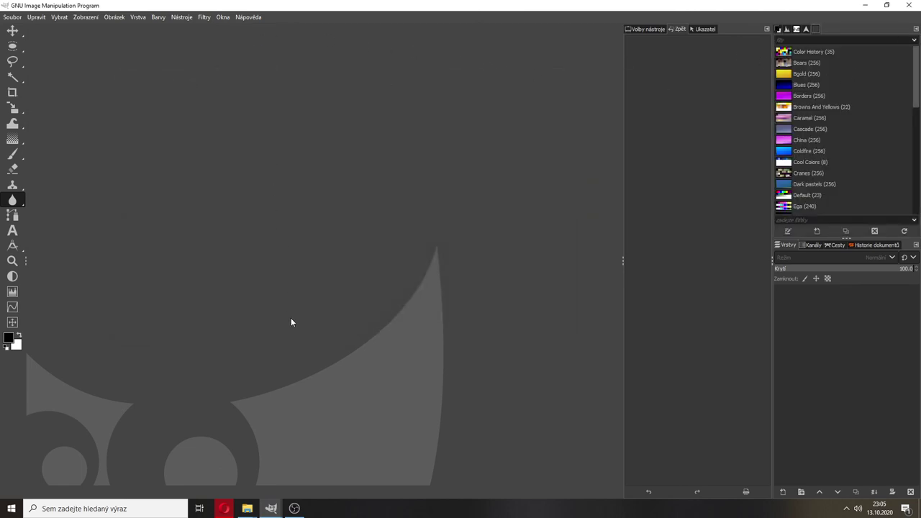
mouse_move(270, 508)
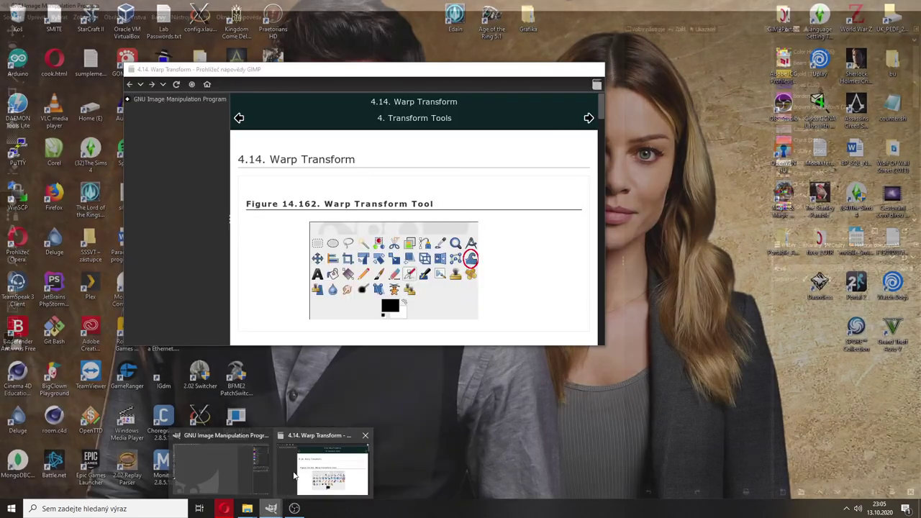
Bring the Warp Transform help browser forward and scroll down through its page
left_click(294, 475)
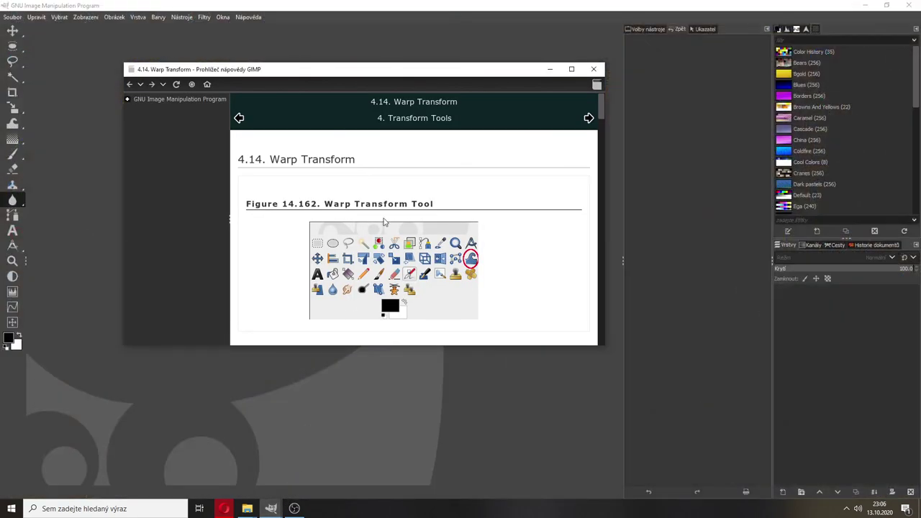
scroll(384, 222, "down", 4)
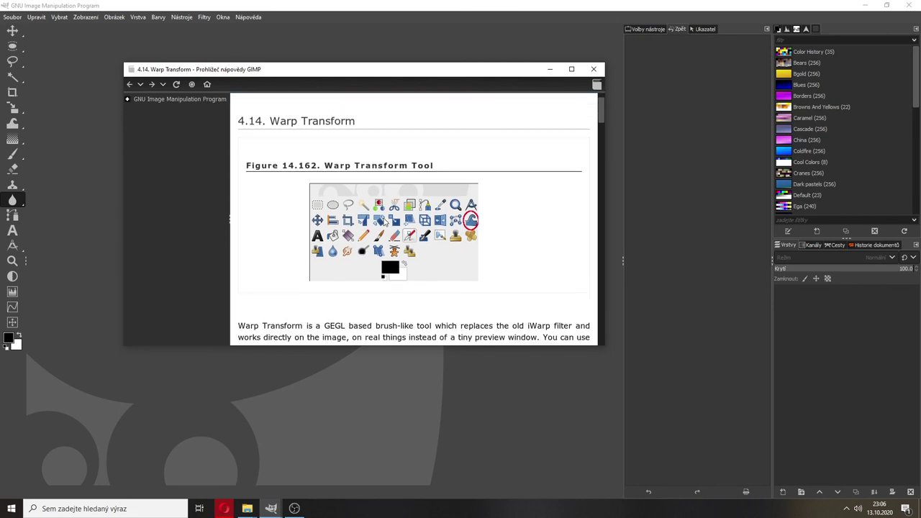
scroll(384, 218, "down", 2)
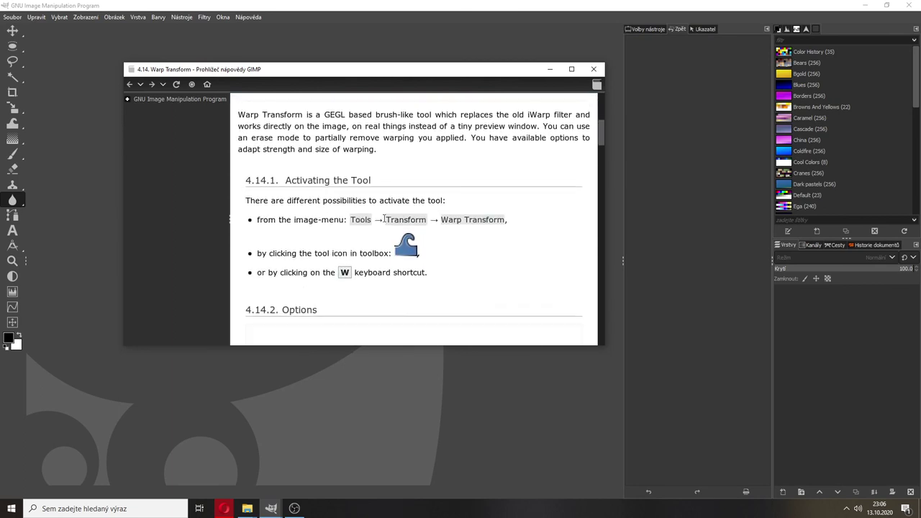
scroll(384, 218, "down", 2)
scroll(445, 211, "down", 1)
scroll(445, 211, "down", 1)
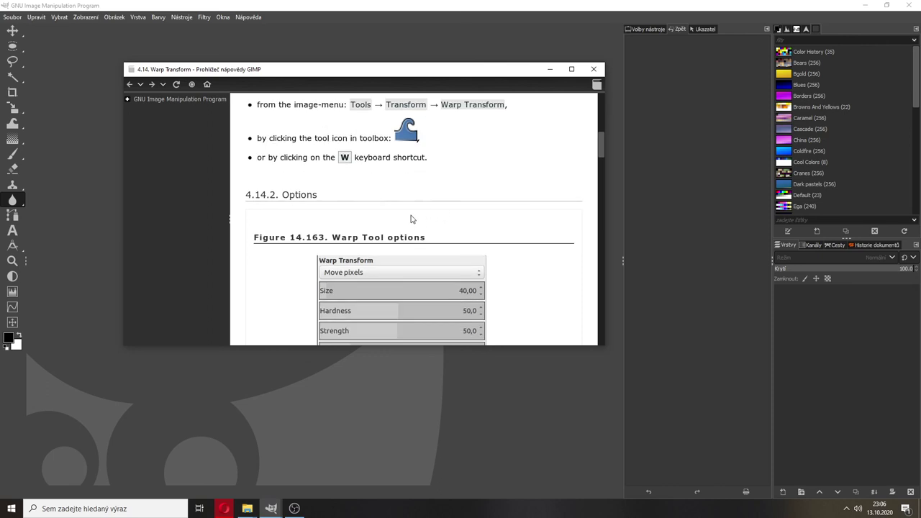
scroll(408, 218, "down", 2)
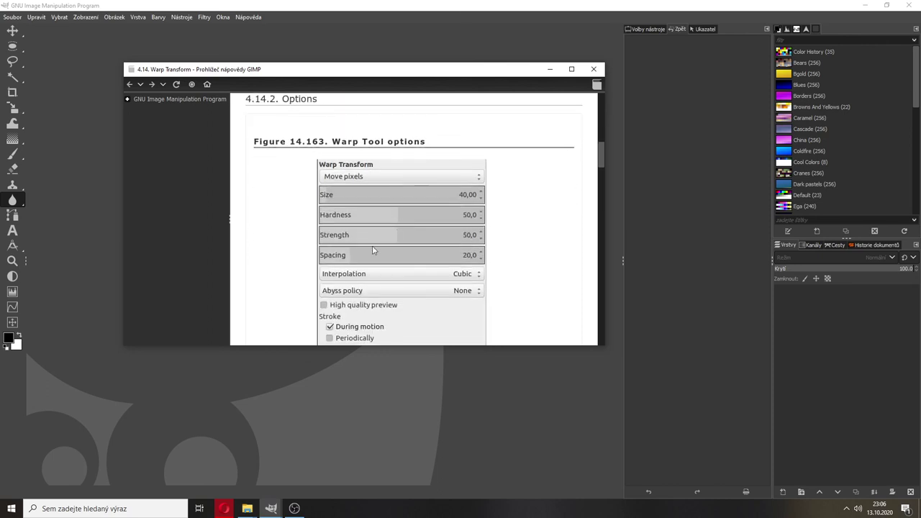
scroll(388, 252, "down", 2)
scroll(369, 261, "down", 3)
scroll(369, 261, "down", 4)
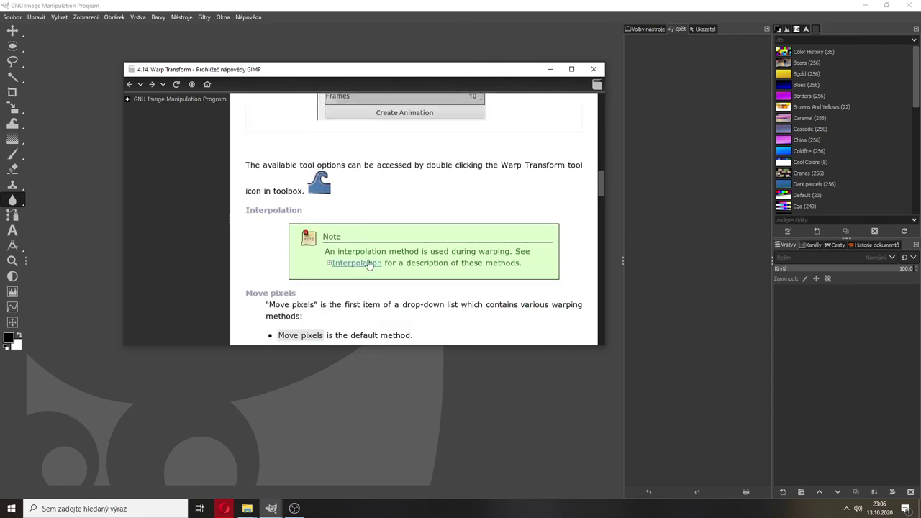
scroll(368, 261, "down", 1)
scroll(369, 260, "down", 2)
scroll(368, 260, "down", 1)
Scroll to the end of the Warp Transform page and close the help browser
scroll(368, 261, "down", 2)
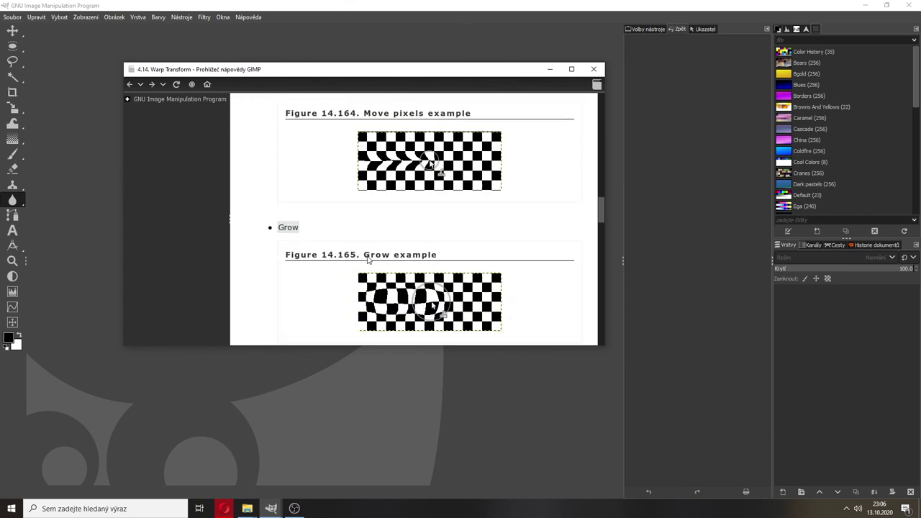
scroll(379, 239, "down", 2)
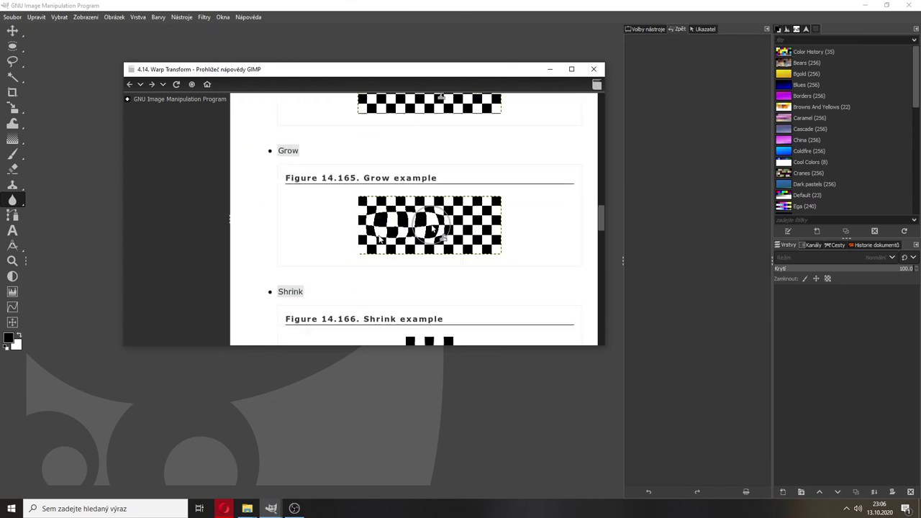
scroll(379, 239, "down", 2)
scroll(380, 239, "down", 3)
scroll(379, 239, "down", 1)
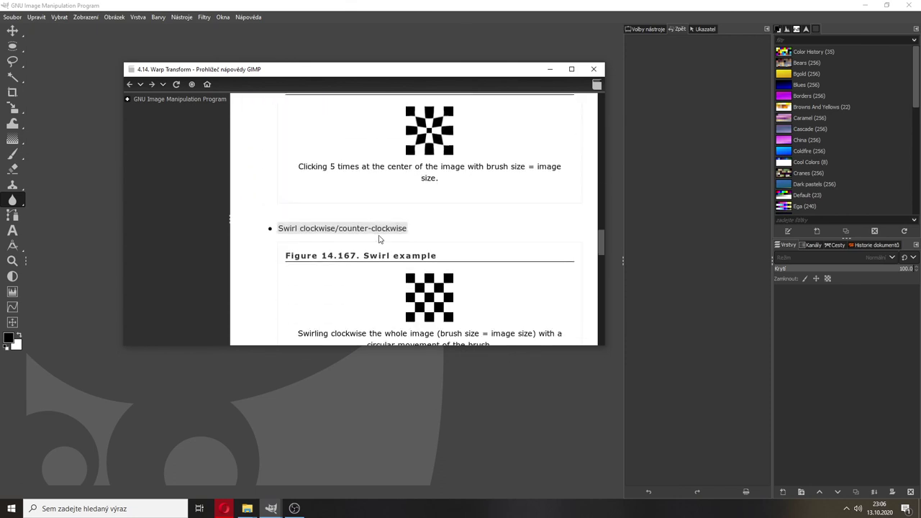
scroll(379, 239, "down", 1)
scroll(379, 239, "down", 1)
scroll(379, 239, "down", 1)
scroll(380, 239, "down", 2)
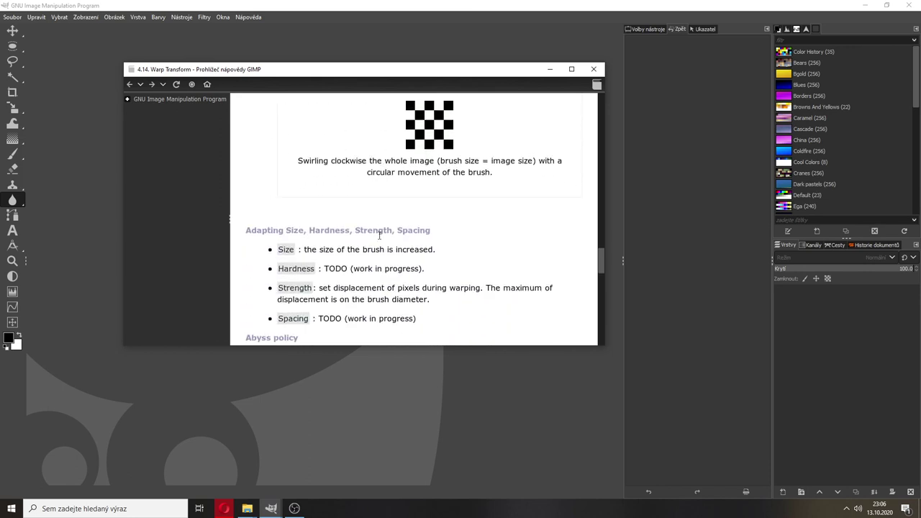
scroll(396, 227, "down", 1)
scroll(396, 224, "down", 3)
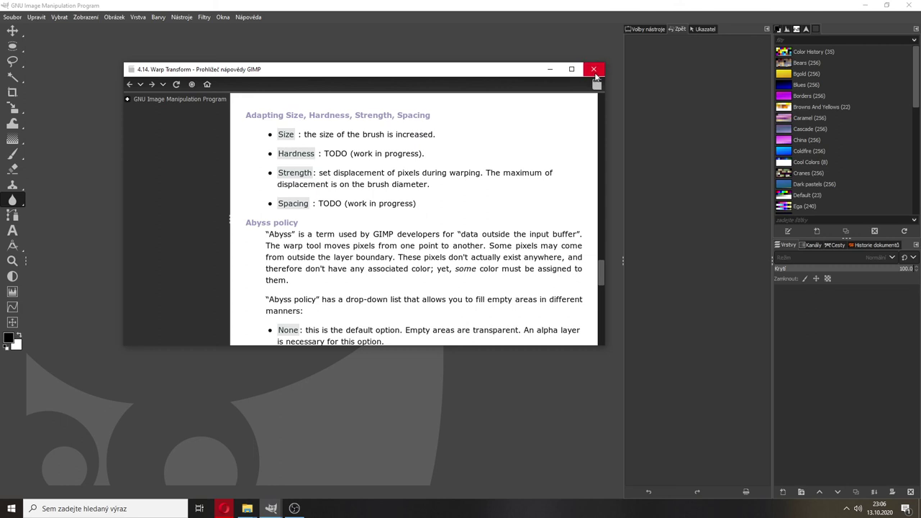
left_click(594, 70)
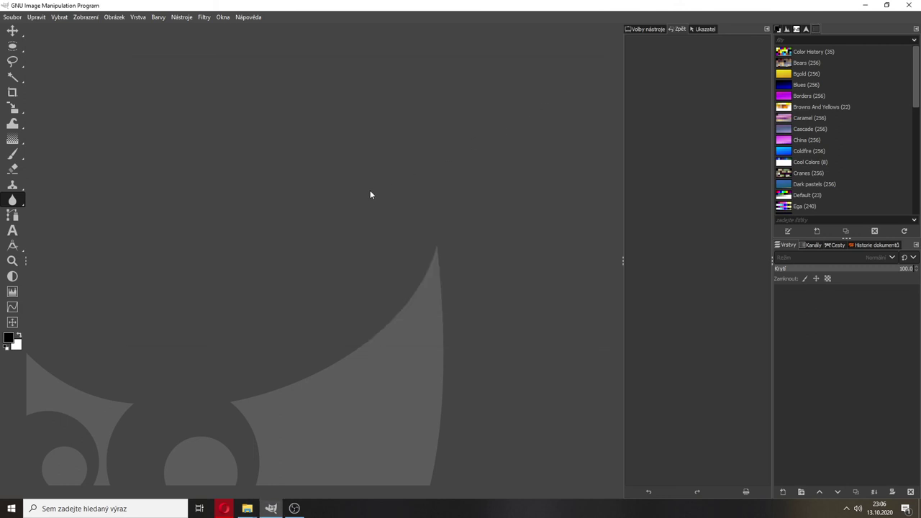